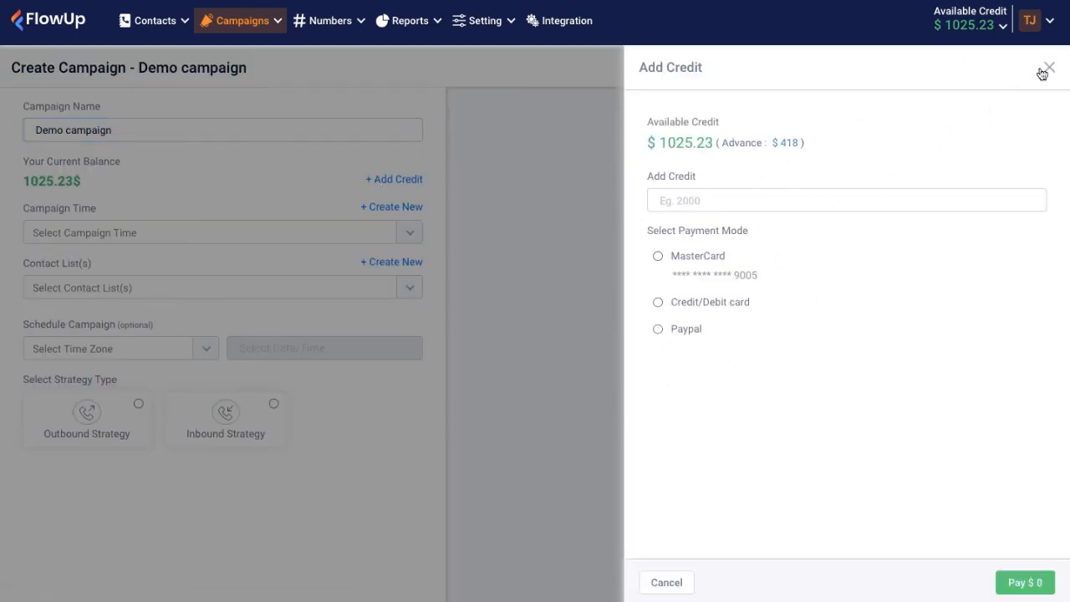
Dismiss the add-credit form without paying and set the campaign time to Default Campaign Time.
click(692, 328)
click(1049, 67)
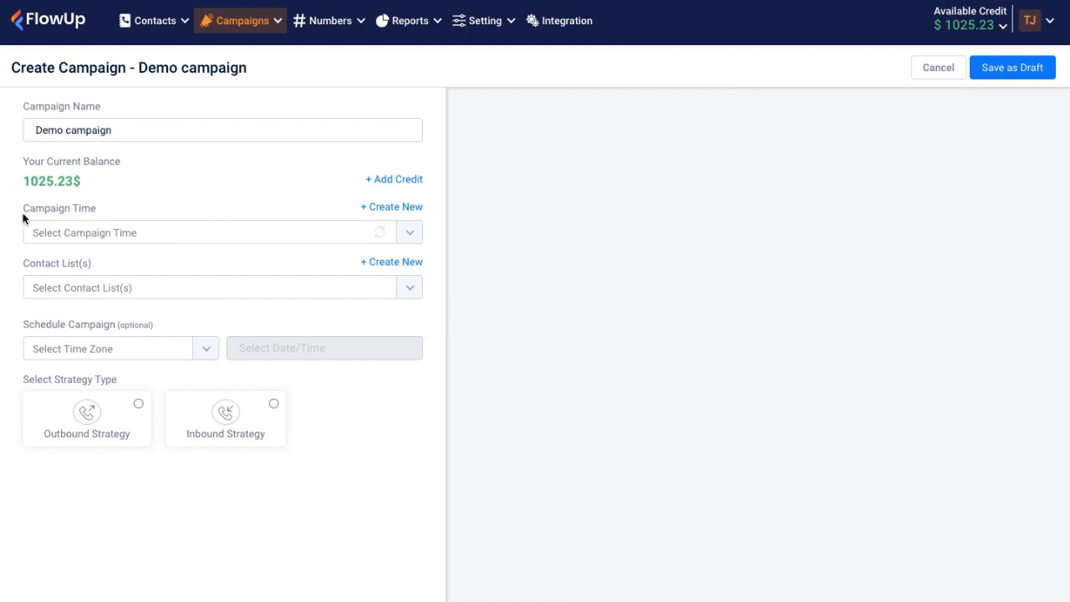
click(85, 231)
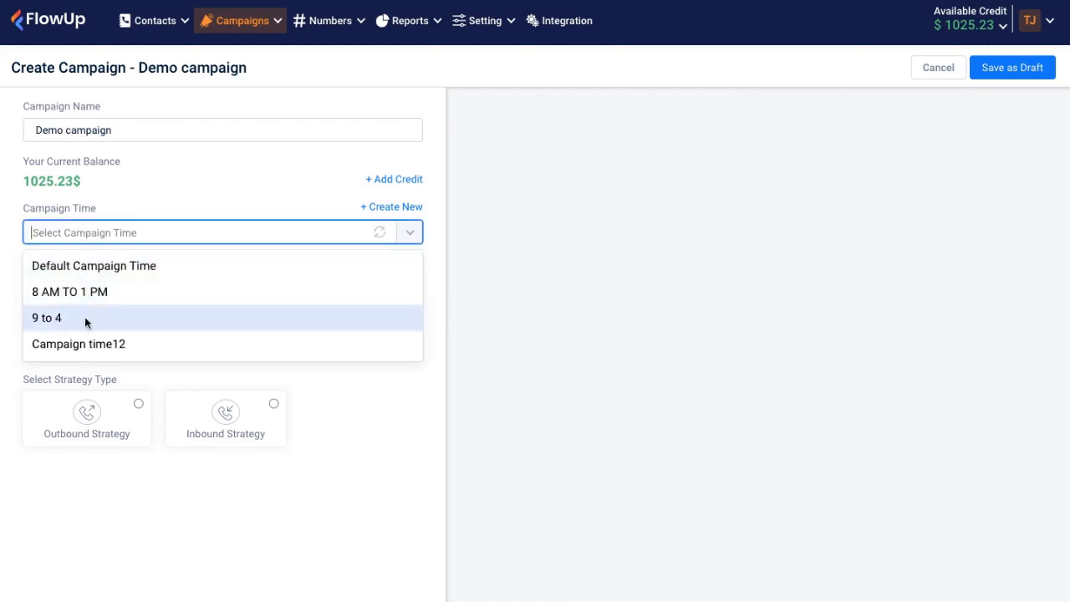
click(112, 268)
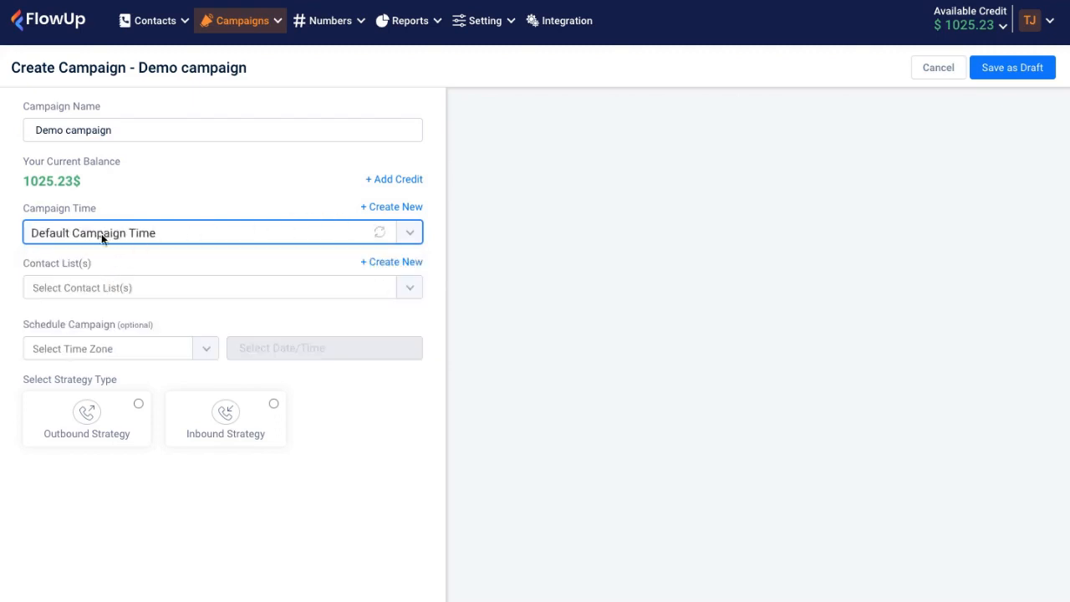
View the forms for creating a new campaign time and a new contact list, closing each without saving.
click(373, 208)
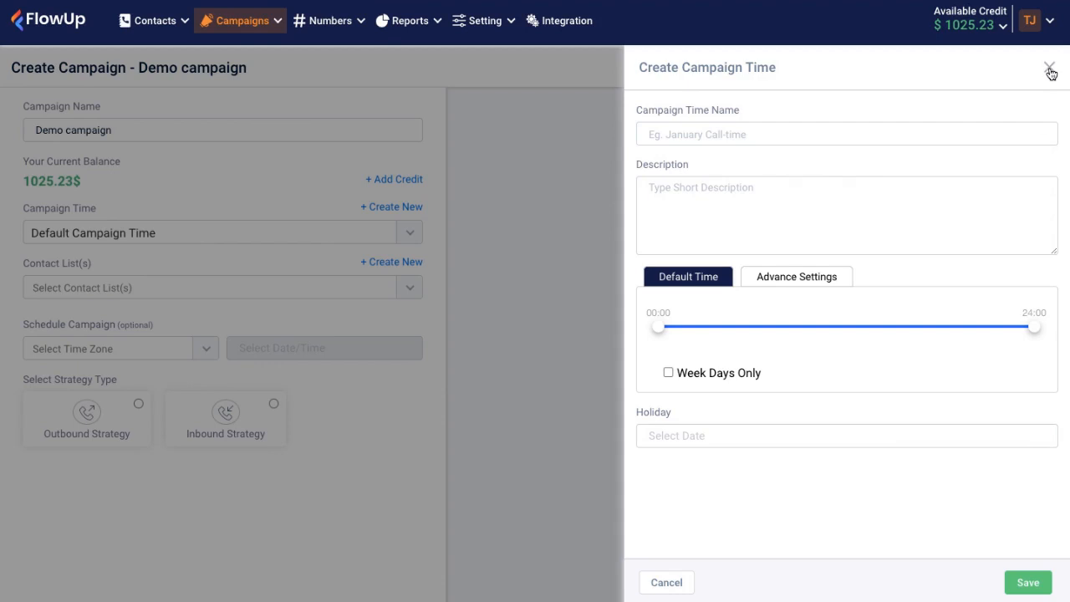
click(1050, 68)
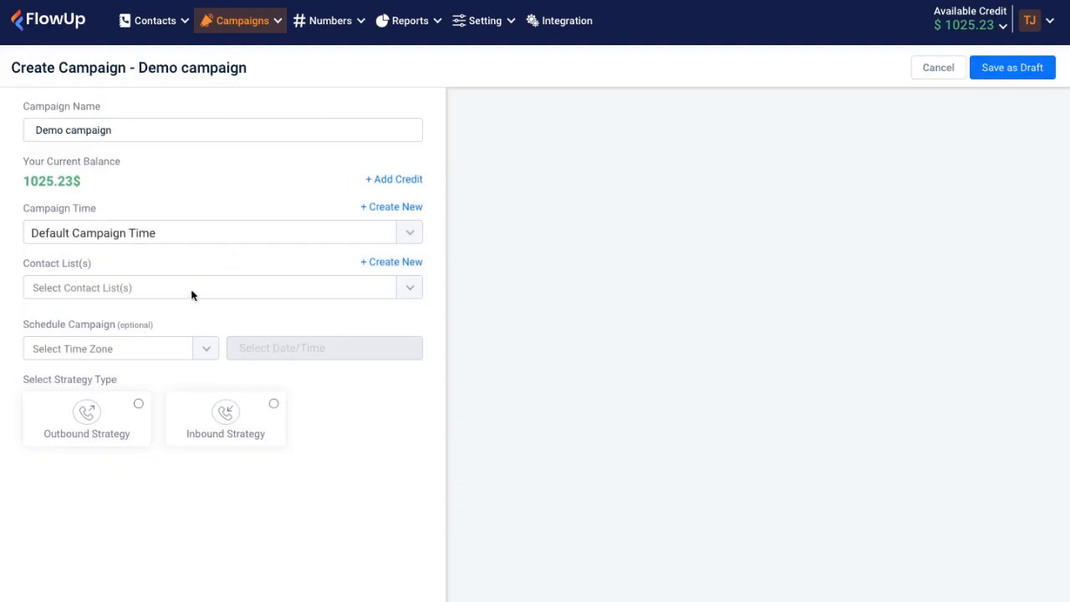
click(54, 290)
scroll(51, 374, down, 2)
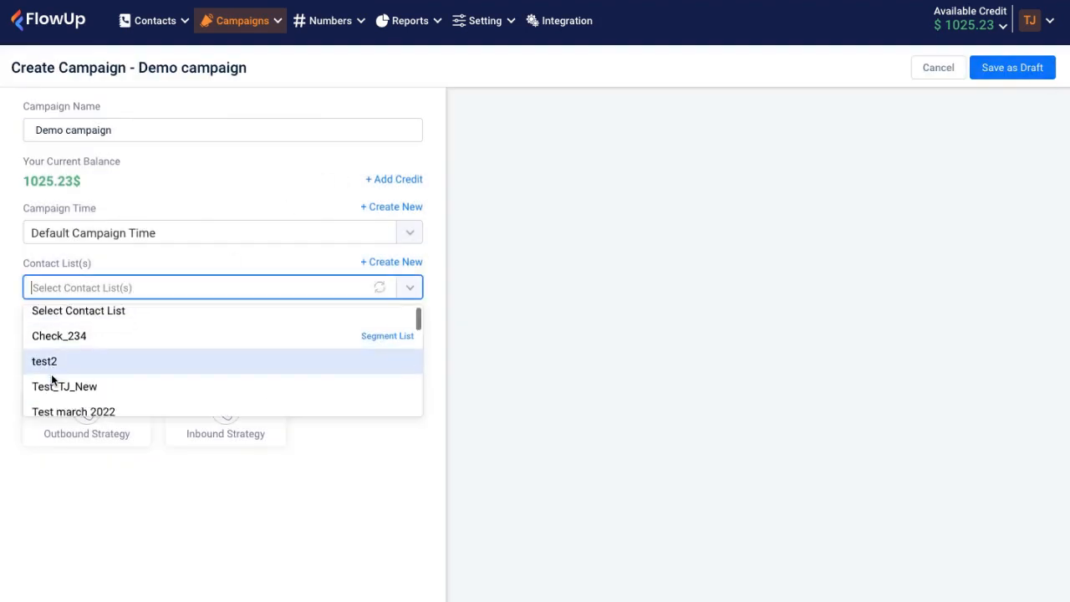
scroll(51, 378, up, 2)
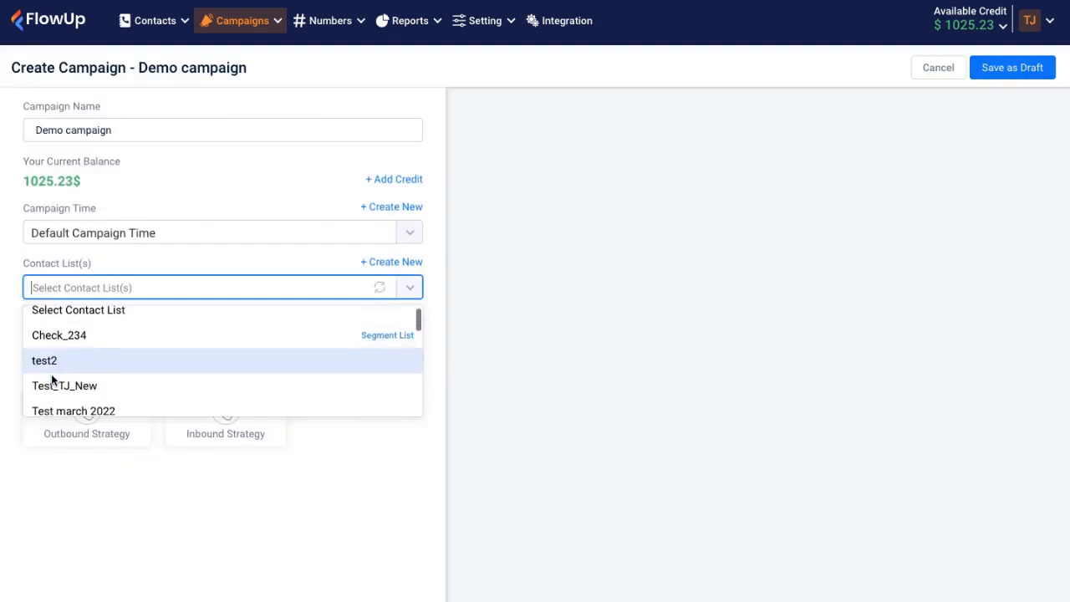
click(388, 264)
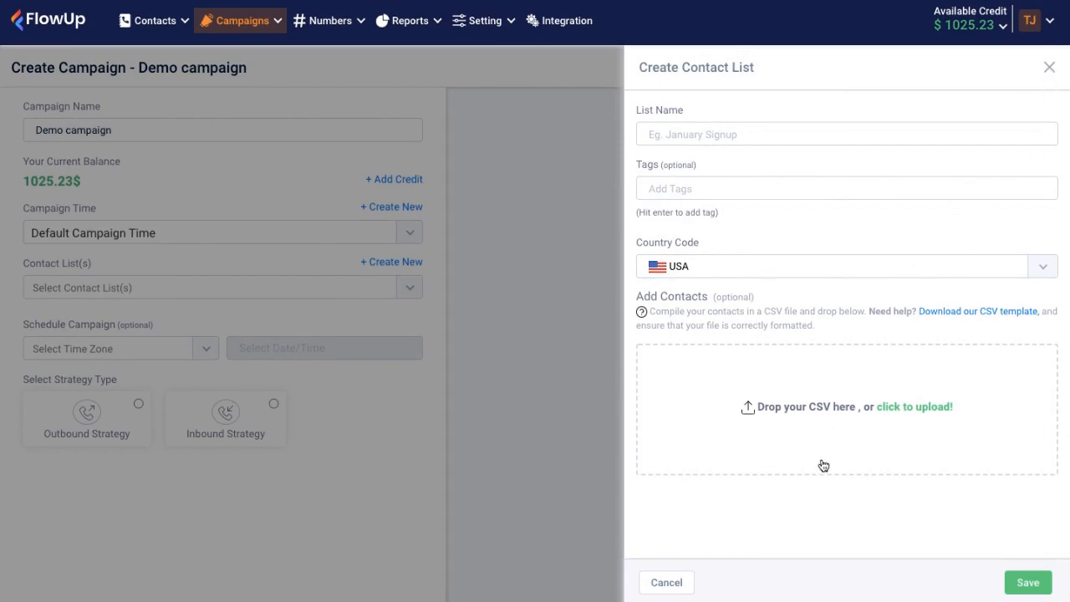
click(1050, 67)
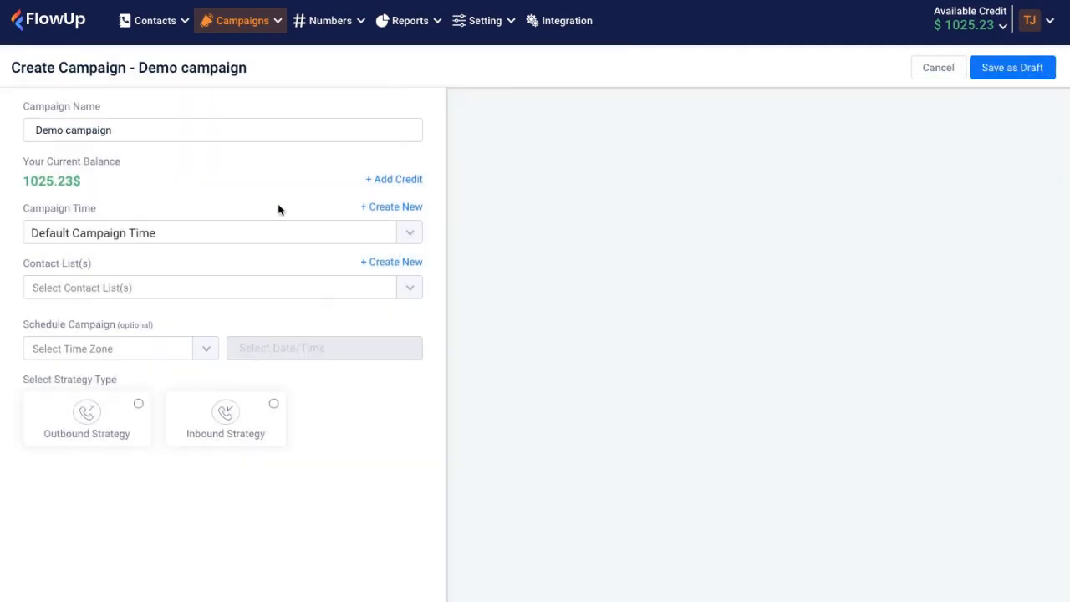
Choose Aug 2022 as the campaign's contact list.
click(159, 290)
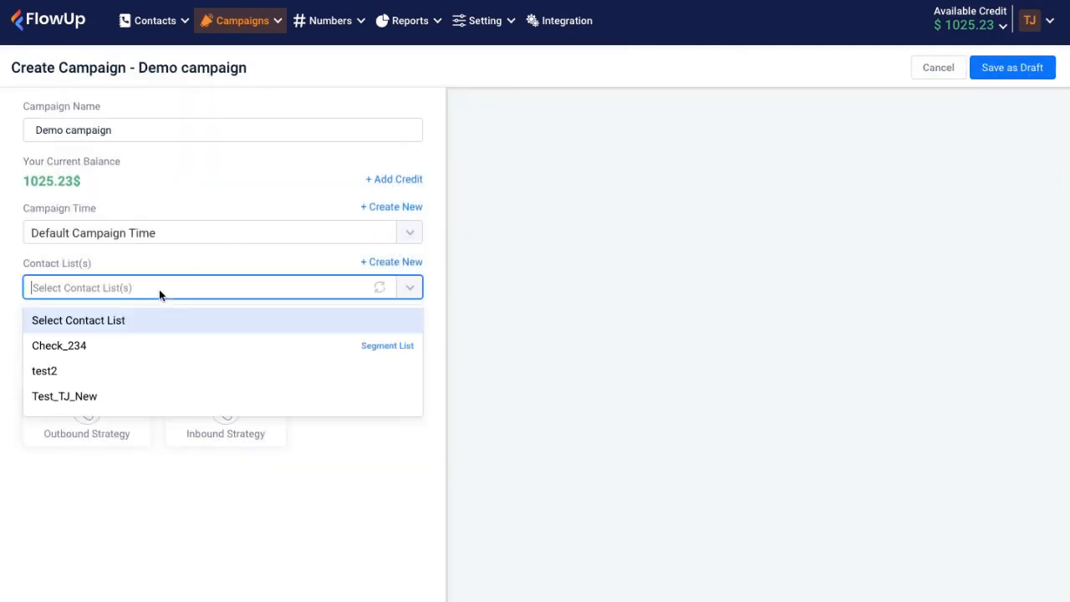
scroll(67, 366, down, 3)
click(55, 361)
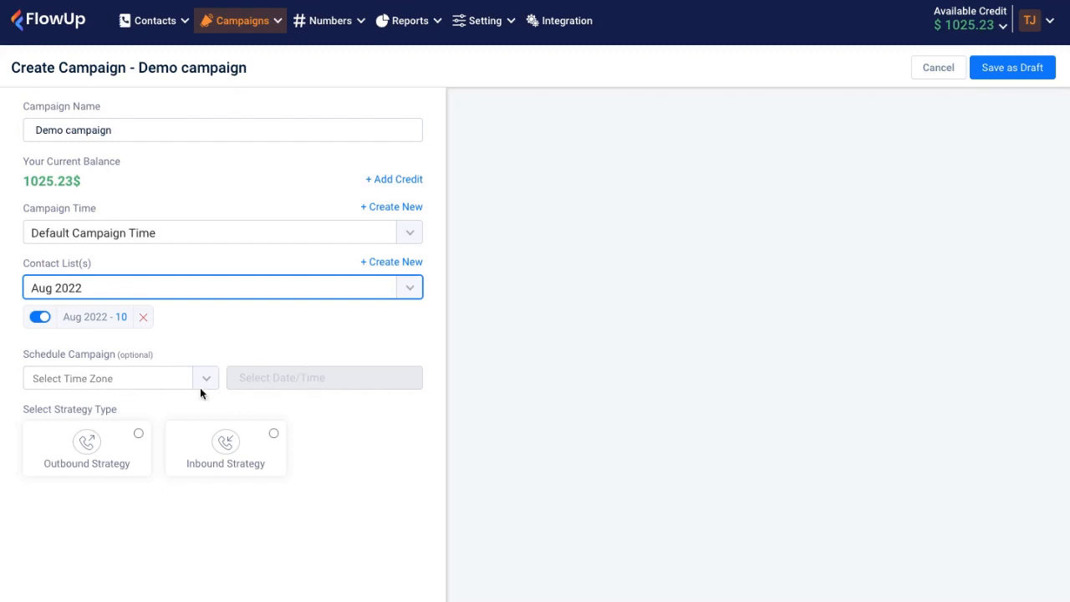
Browse the time zone options for scheduling the campaign and close the list without choosing one.
click(164, 384)
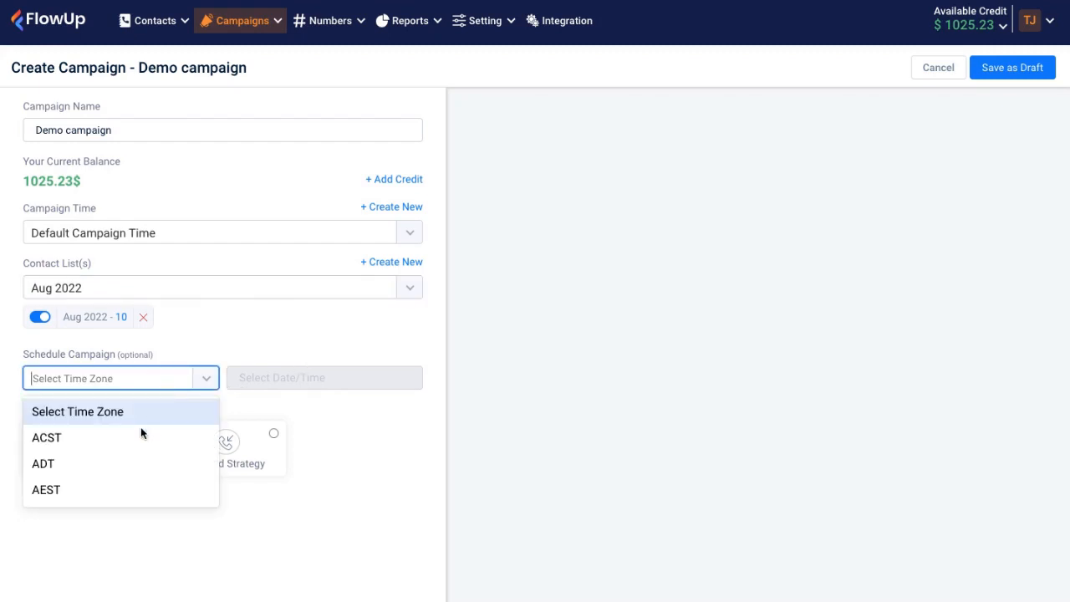
scroll(137, 449, down, 2)
scroll(136, 452, up, 2)
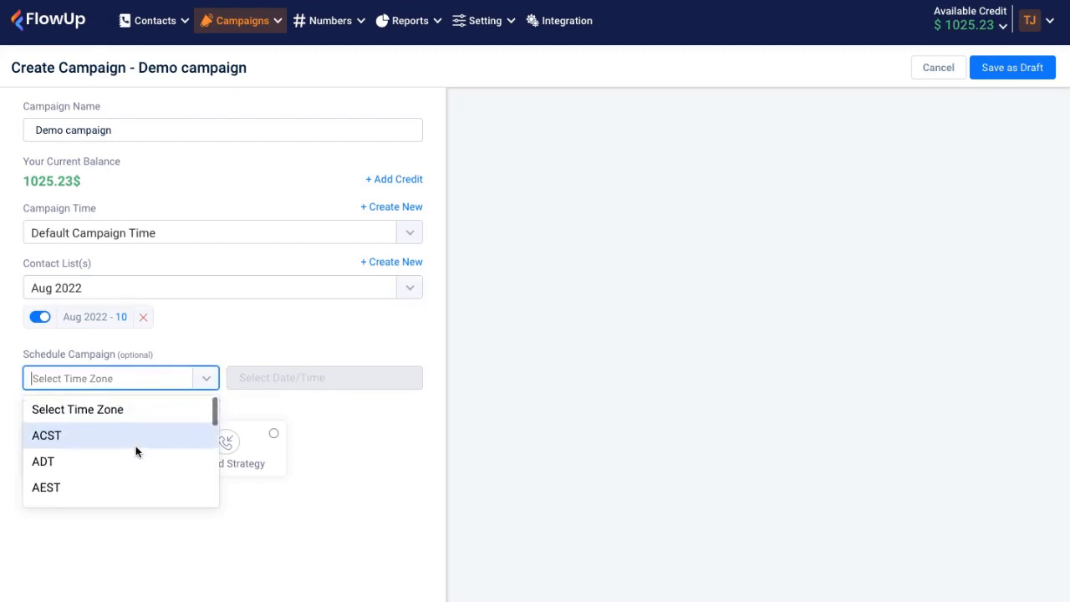
click(225, 332)
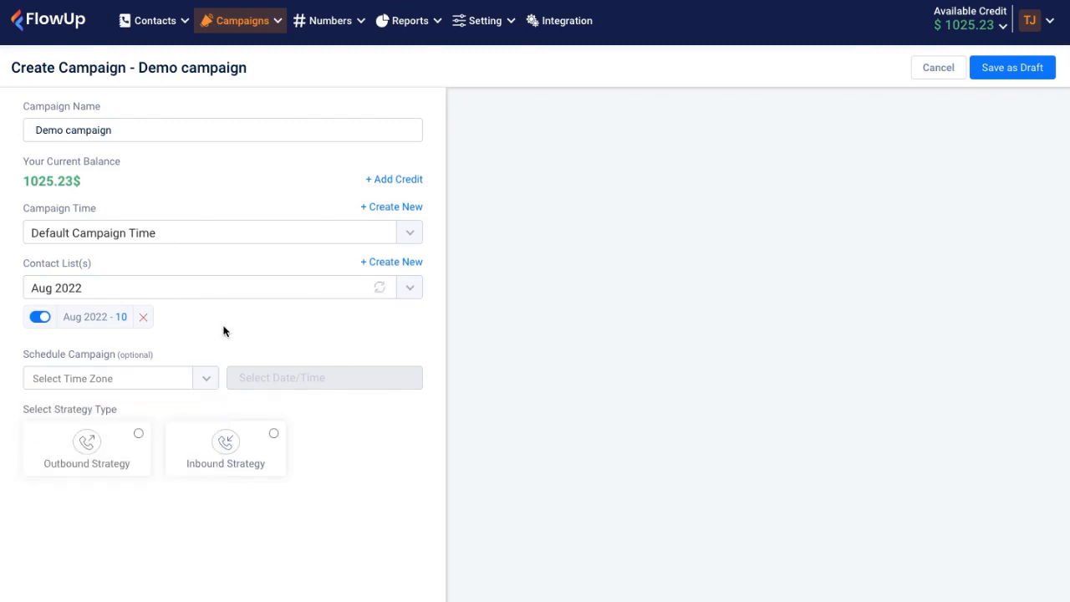
Set the campaign's strategy type to Outbound Strategy.
click(71, 462)
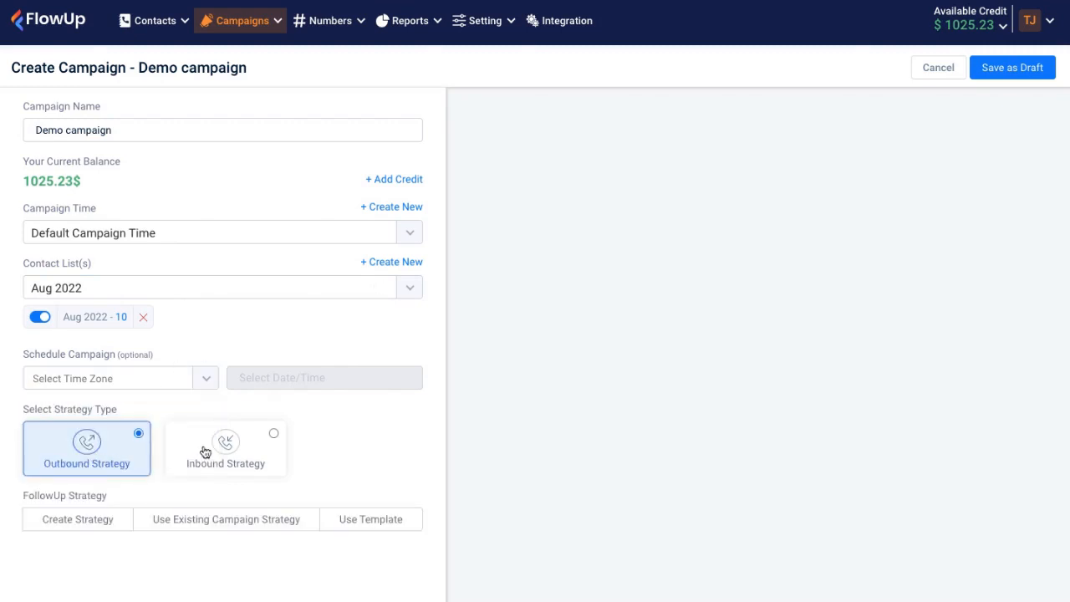
click(205, 452)
click(87, 460)
scroll(87, 459, down, 1)
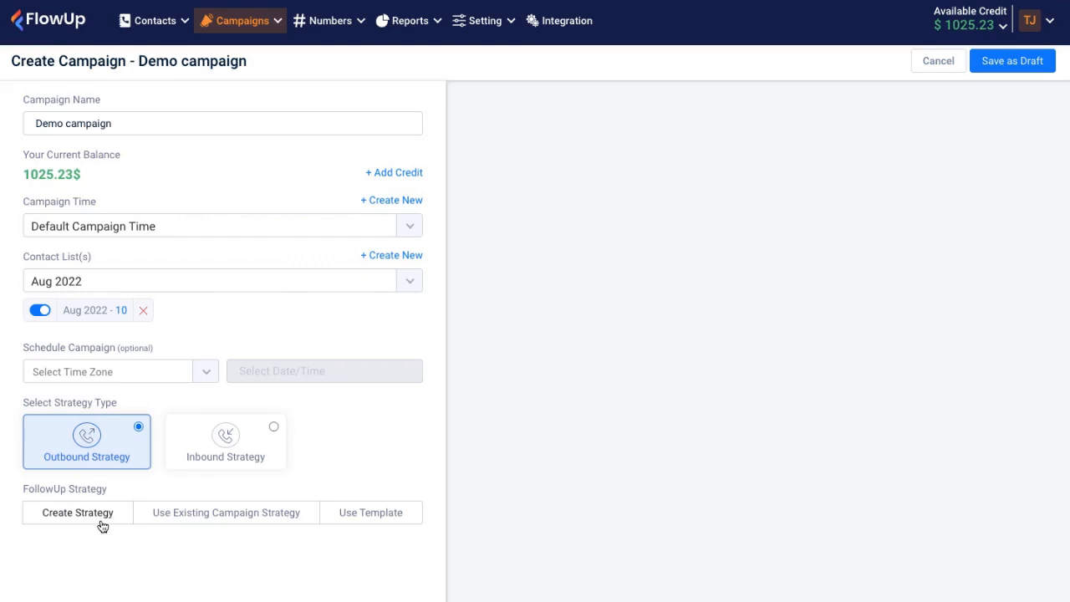
View the follow-up strategy options for reusing an existing campaign strategy and for using a template.
click(159, 515)
scroll(151, 545, down, 1)
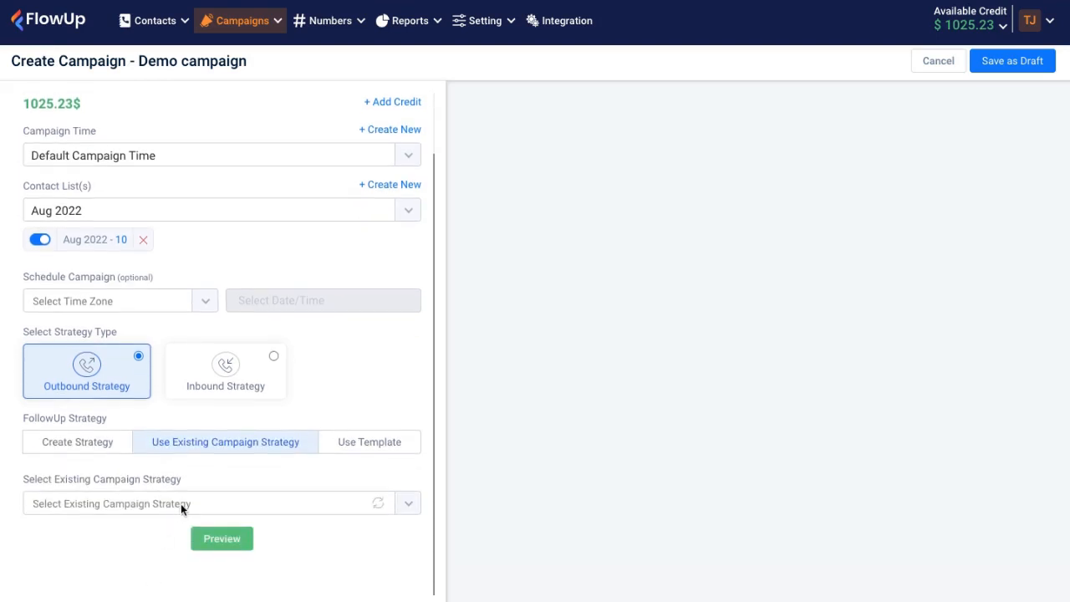
click(355, 443)
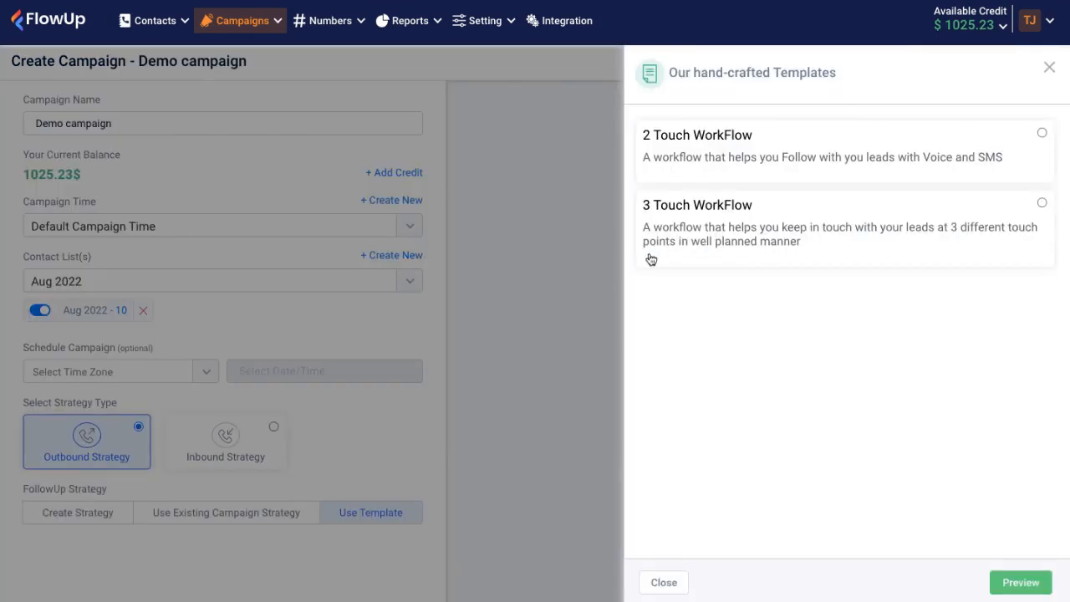
click(1049, 68)
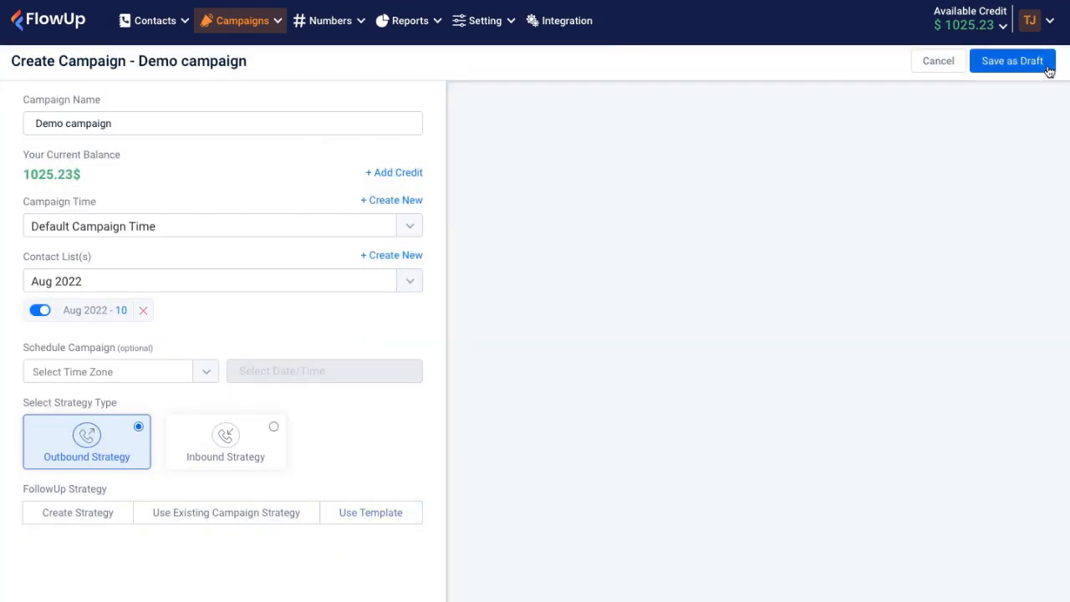
Begin a new follow-up strategy from scratch and add a Send SMS step after Start.
click(90, 516)
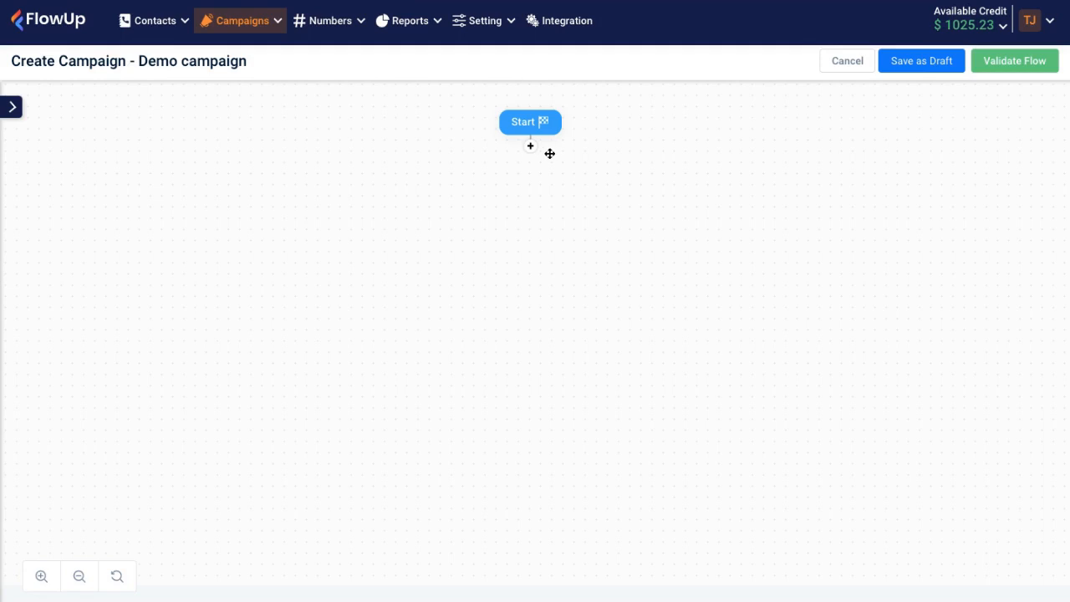
click(529, 146)
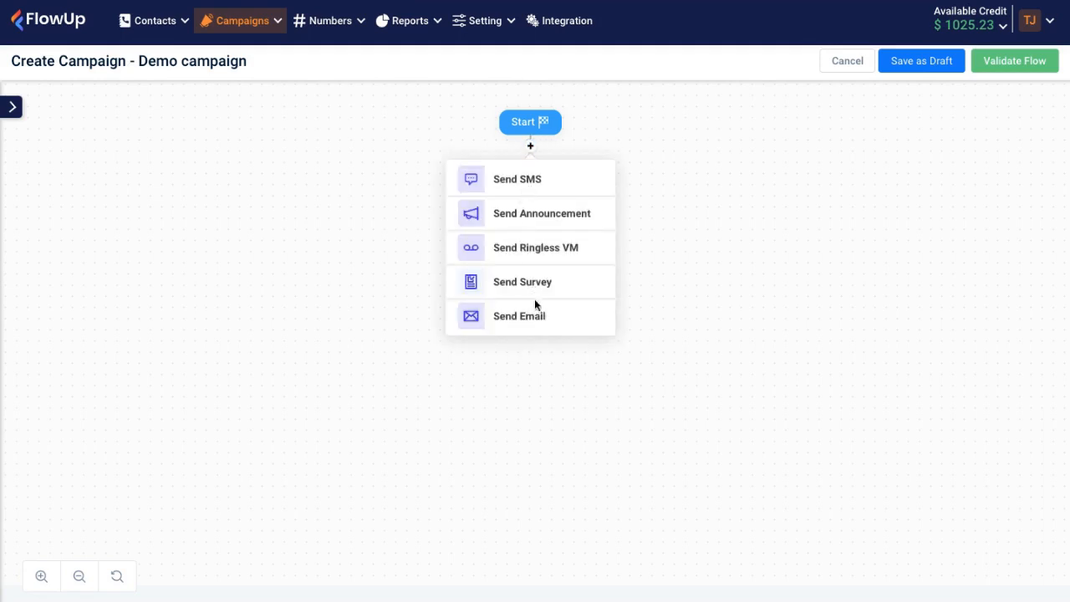
click(518, 179)
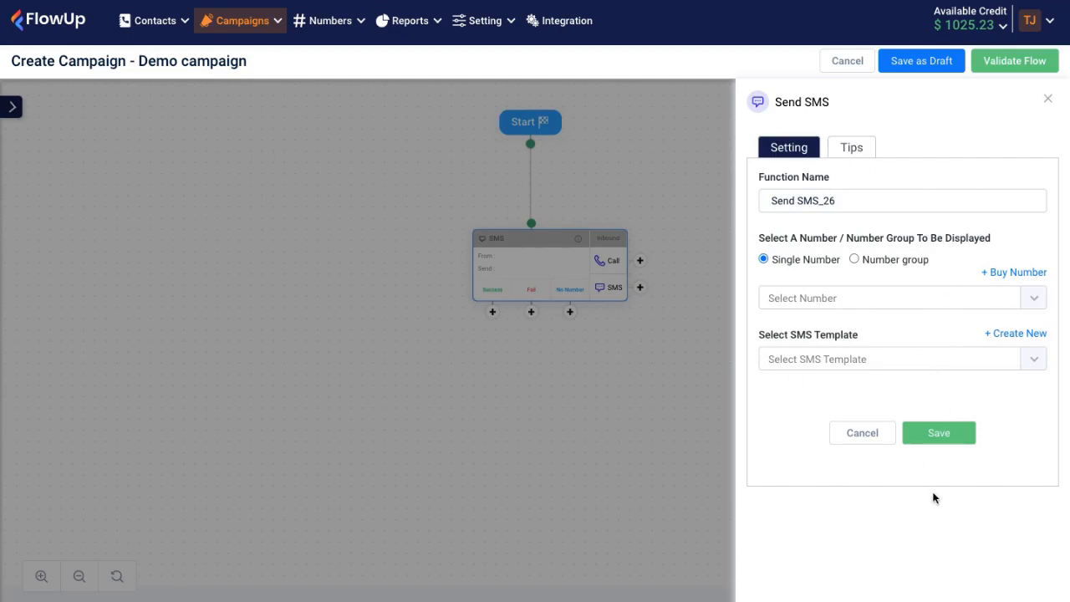
Configure the Send SMS step with the available single phone number and the SMS template Template 2, and save it.
click(811, 298)
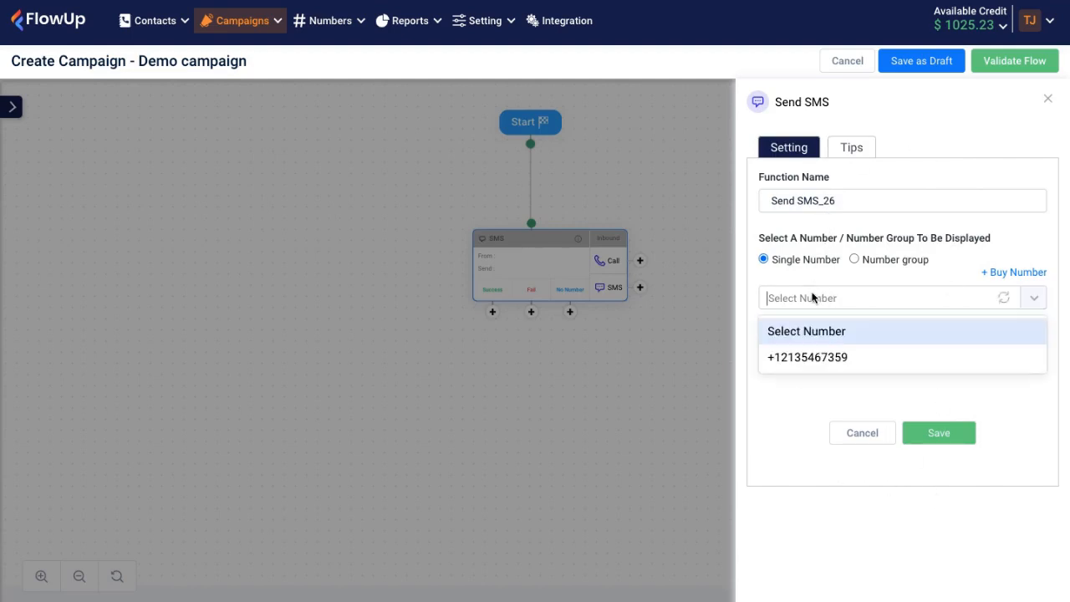
click(813, 358)
click(1003, 273)
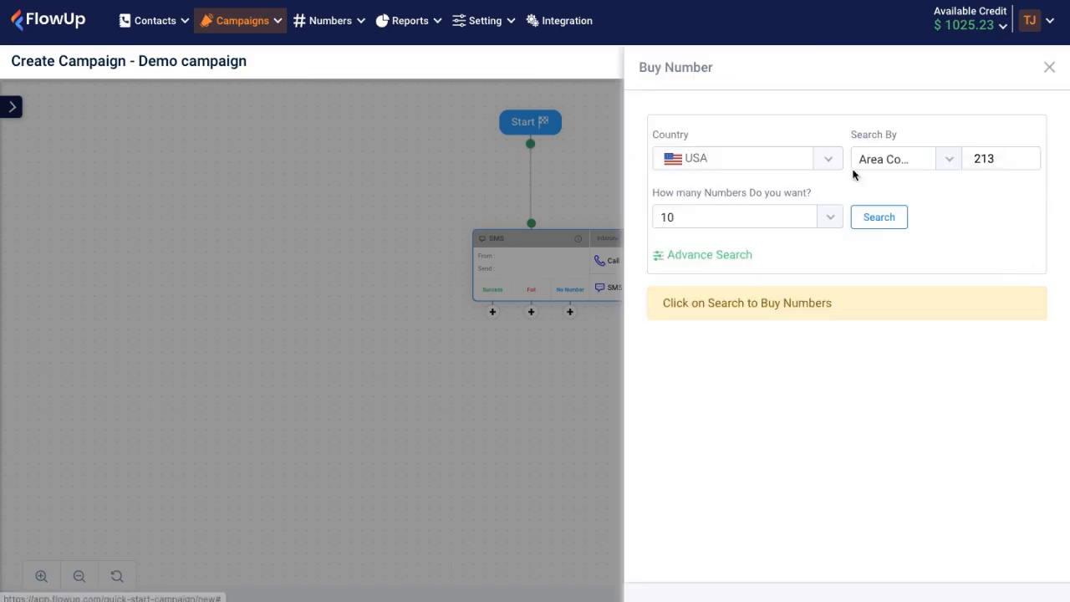
click(1047, 69)
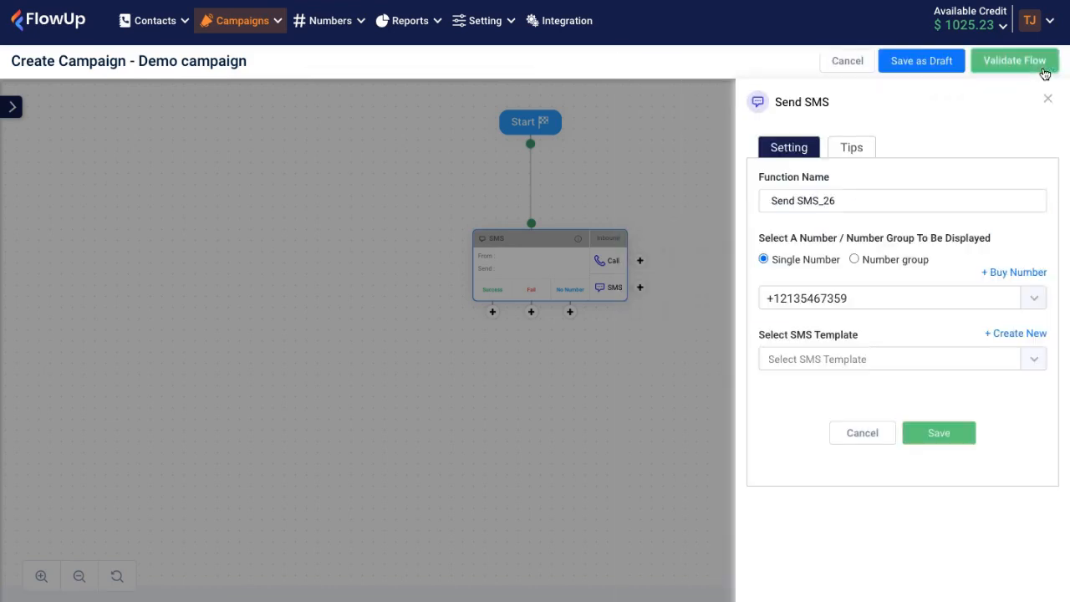
click(866, 358)
click(810, 419)
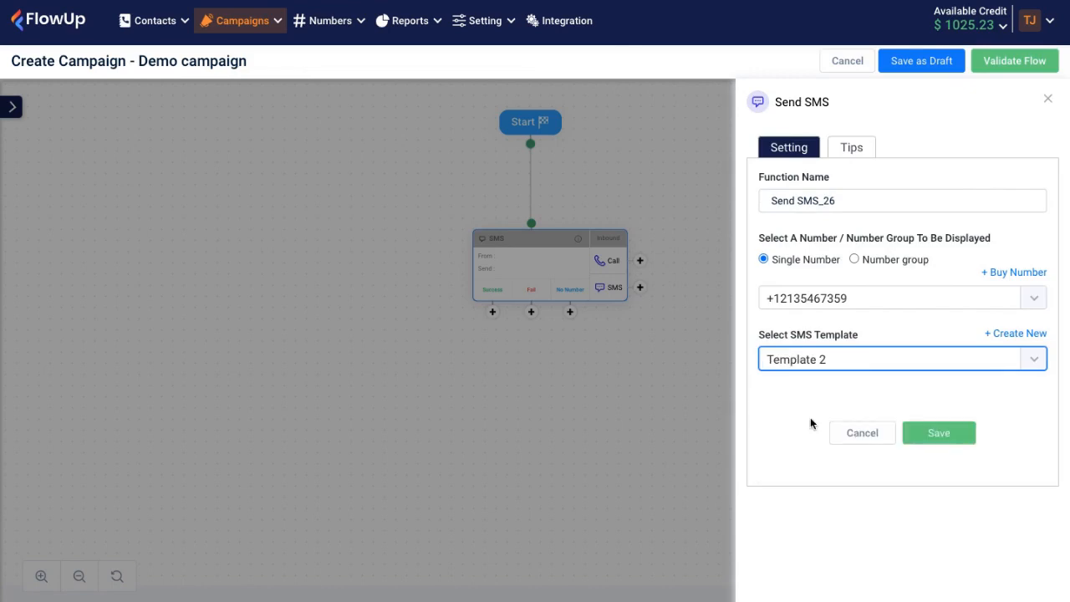
click(926, 433)
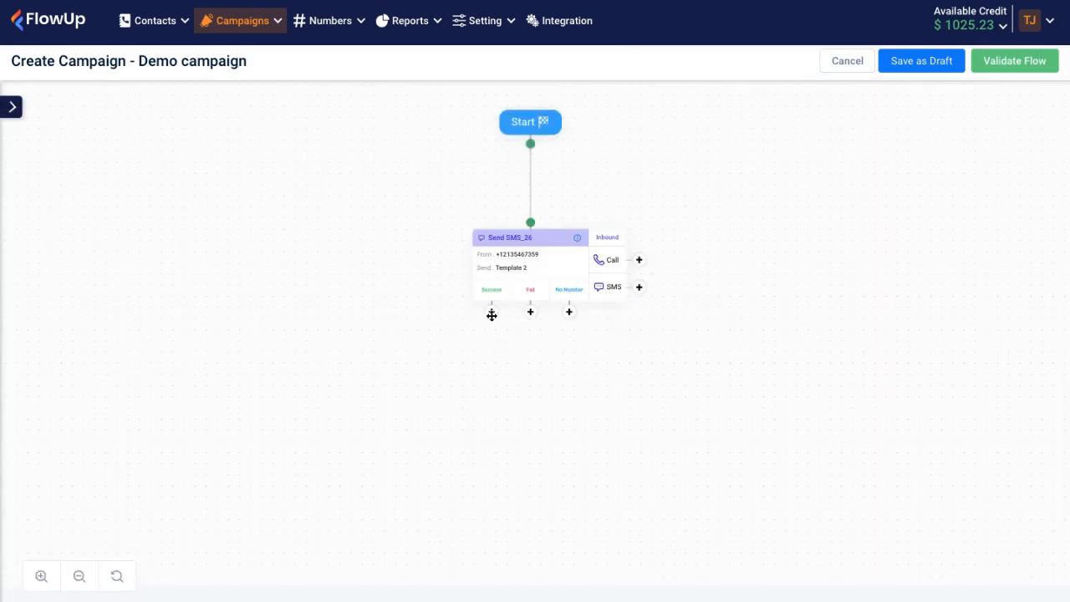
Add a delay of 2 hours to the Success branch of the SMS step and move it closer beneath that step.
click(491, 313)
click(489, 346)
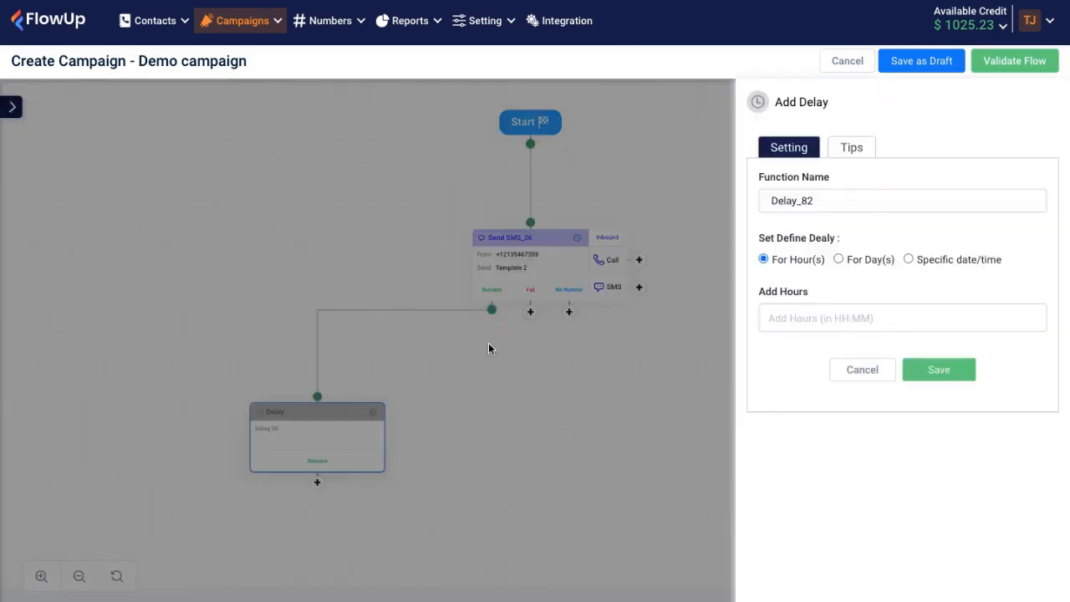
click(834, 321)
text(2)
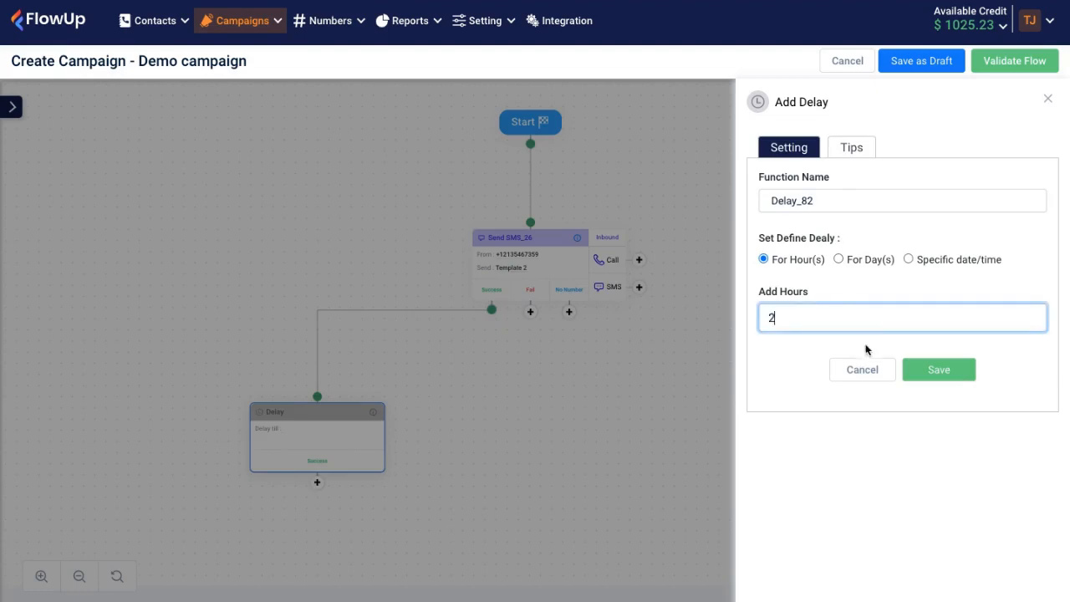
click(914, 372)
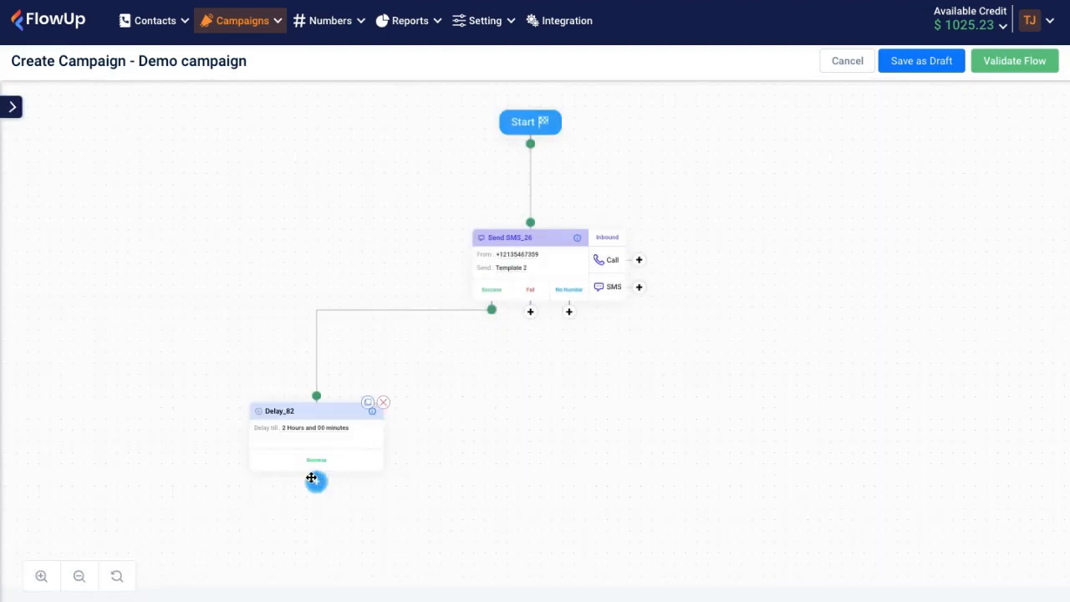
drag(316, 443, 409, 392)
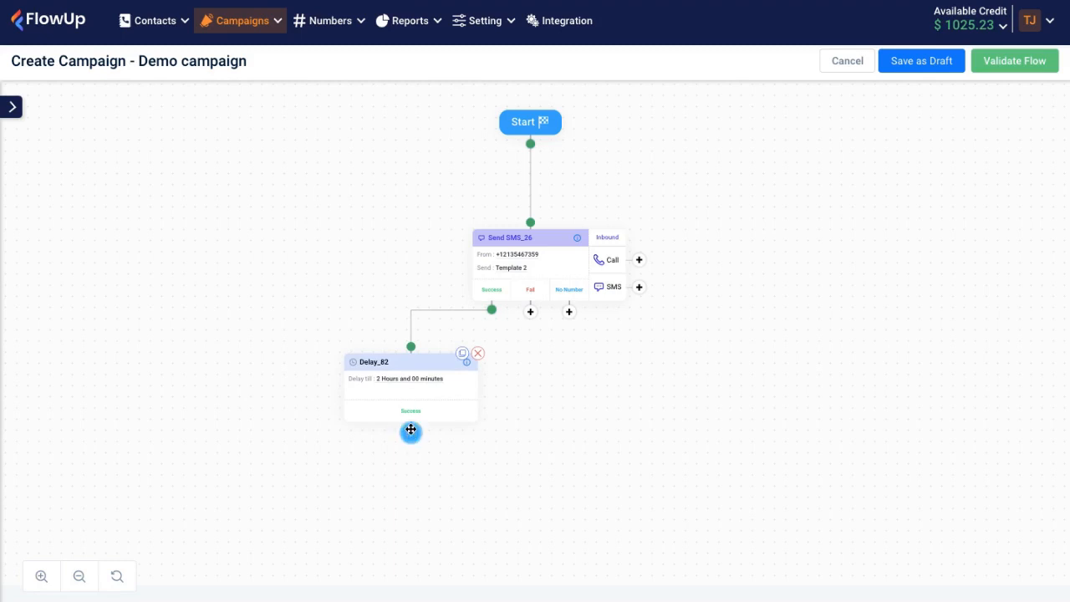
Add a Send Announcement step to the Success branch of the delay.
click(412, 432)
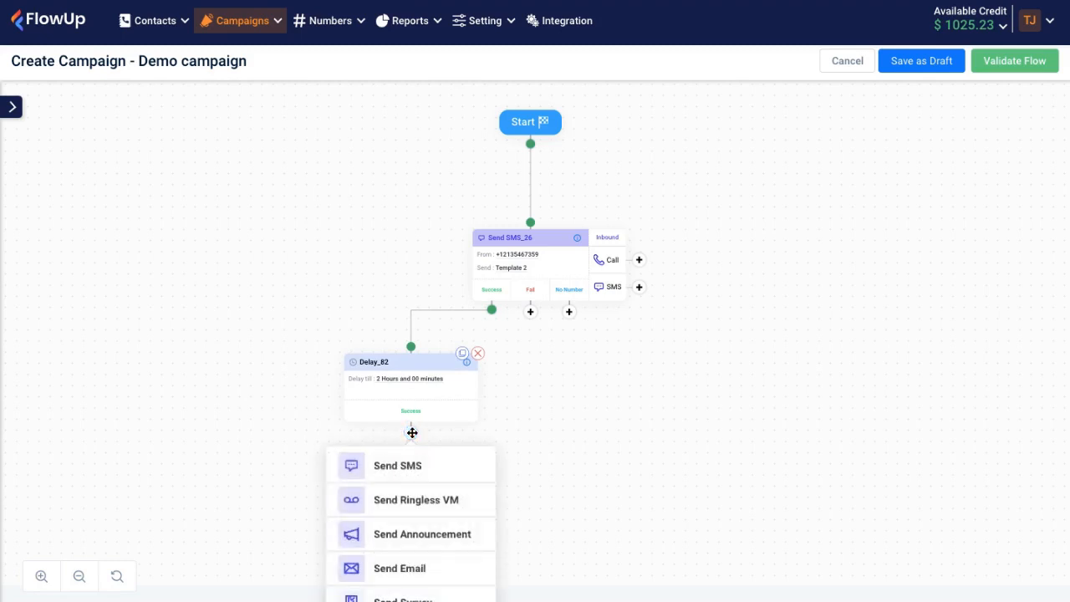
scroll(395, 503, down, 2)
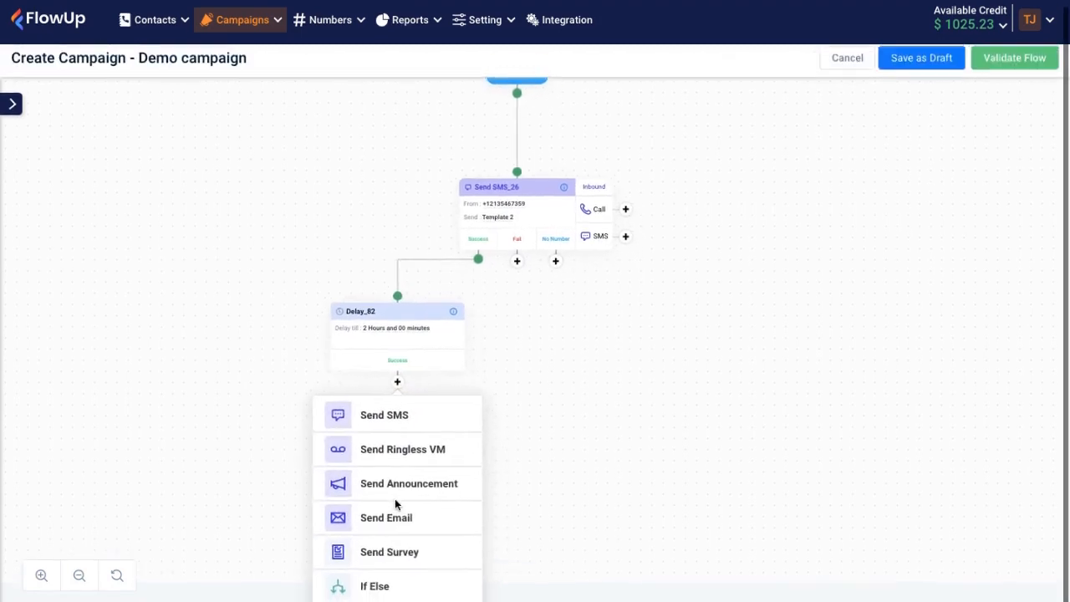
scroll(396, 503, up, 1)
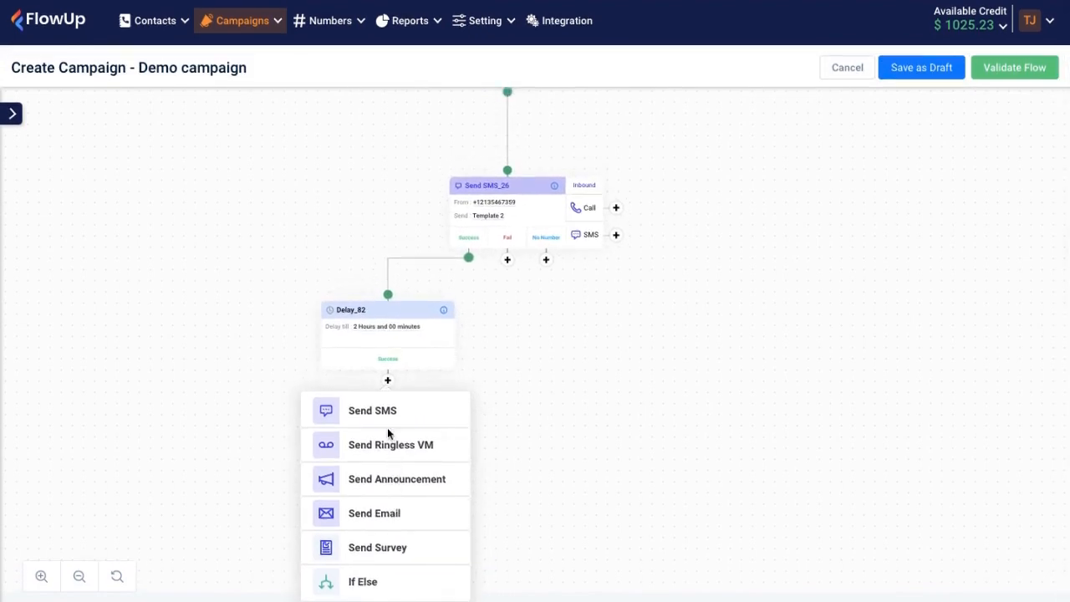
click(389, 479)
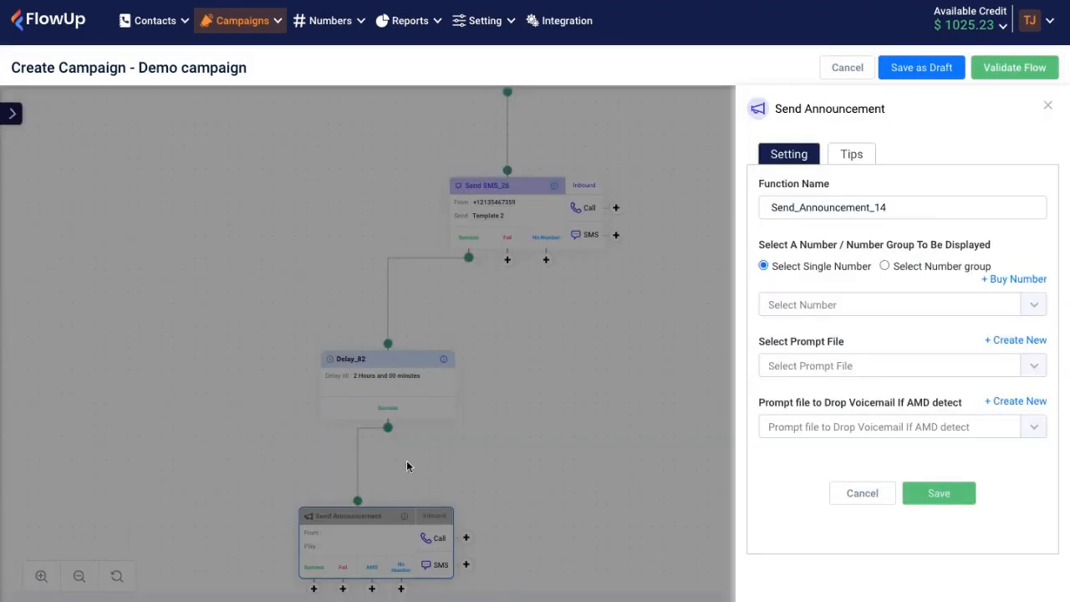
Set the Send Announcement step to use the available single phone number and Announcement Prompt File as its prompt.
click(805, 309)
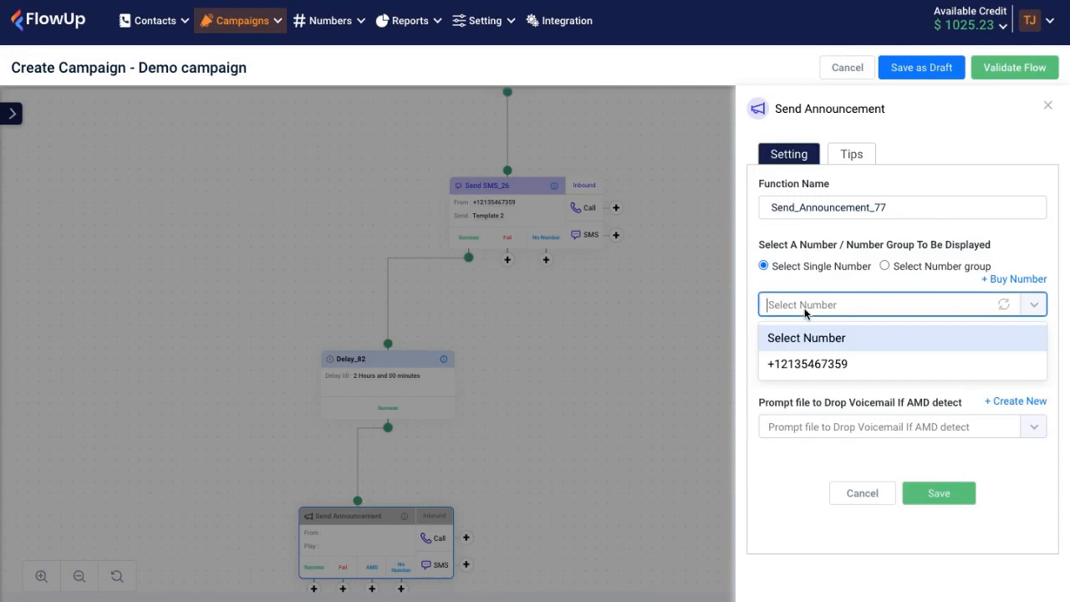
click(801, 366)
click(806, 368)
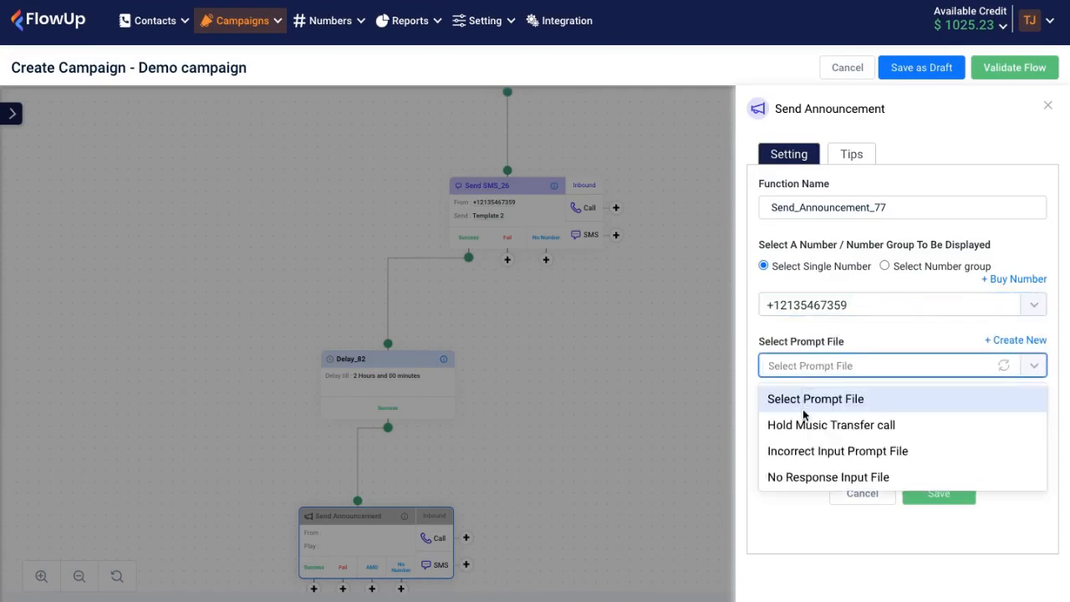
scroll(808, 469, down, 2)
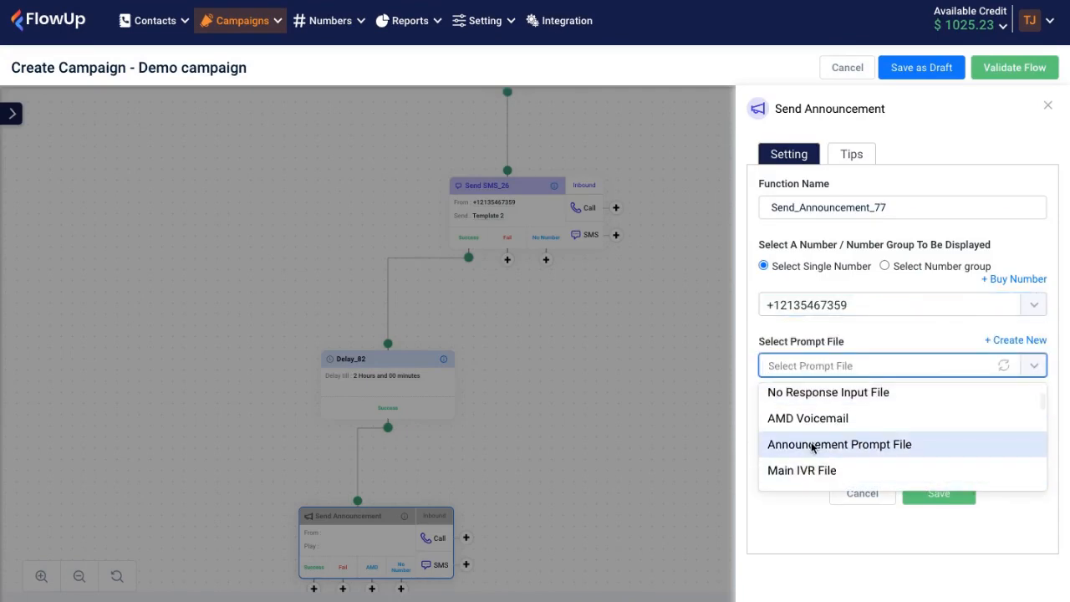
click(810, 445)
Choose AMD Voicemail as the voicemail drop prompt on AMD detection, then save the announcement step and agree to reuse the number.
click(801, 431)
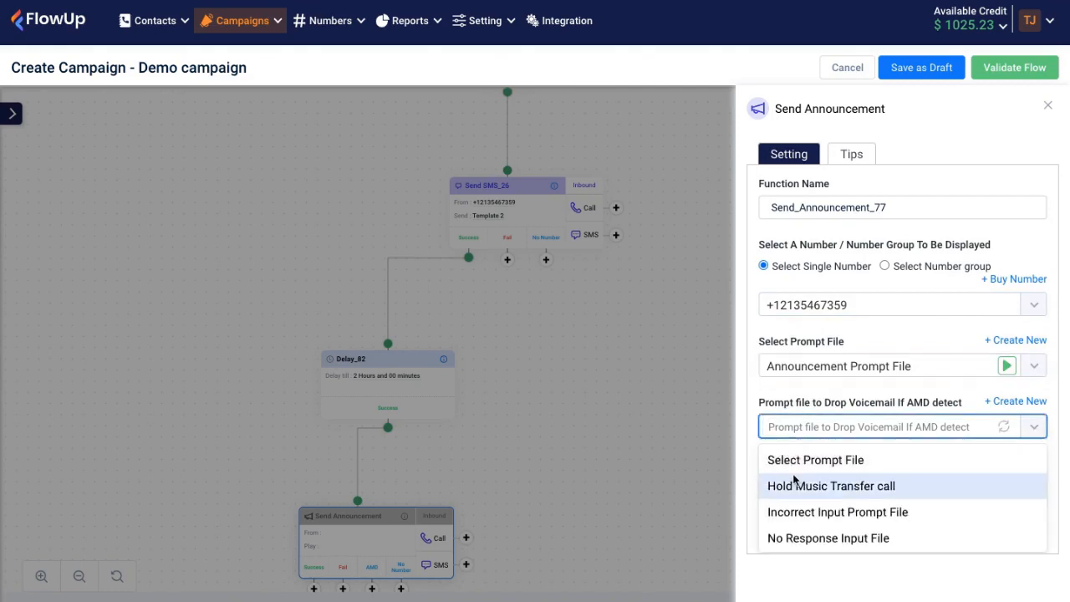
text(amd)
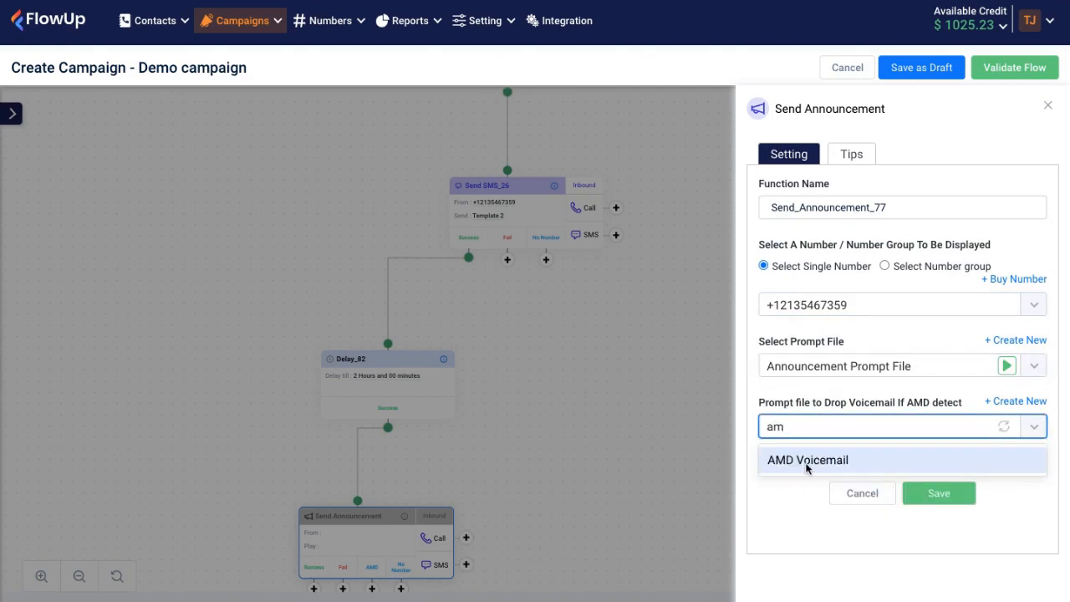
click(806, 467)
click(928, 496)
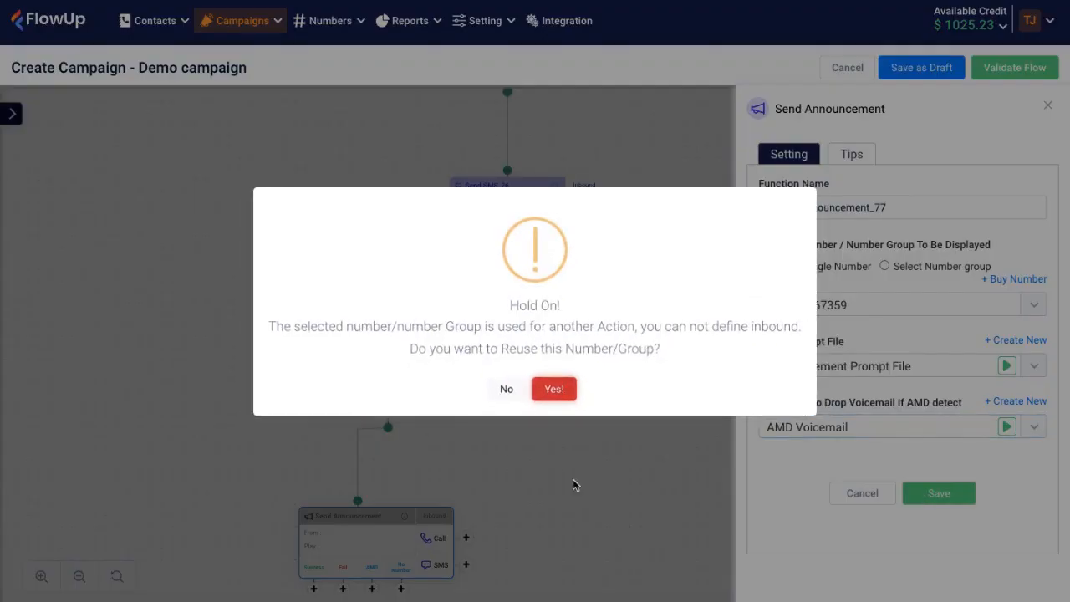
click(548, 391)
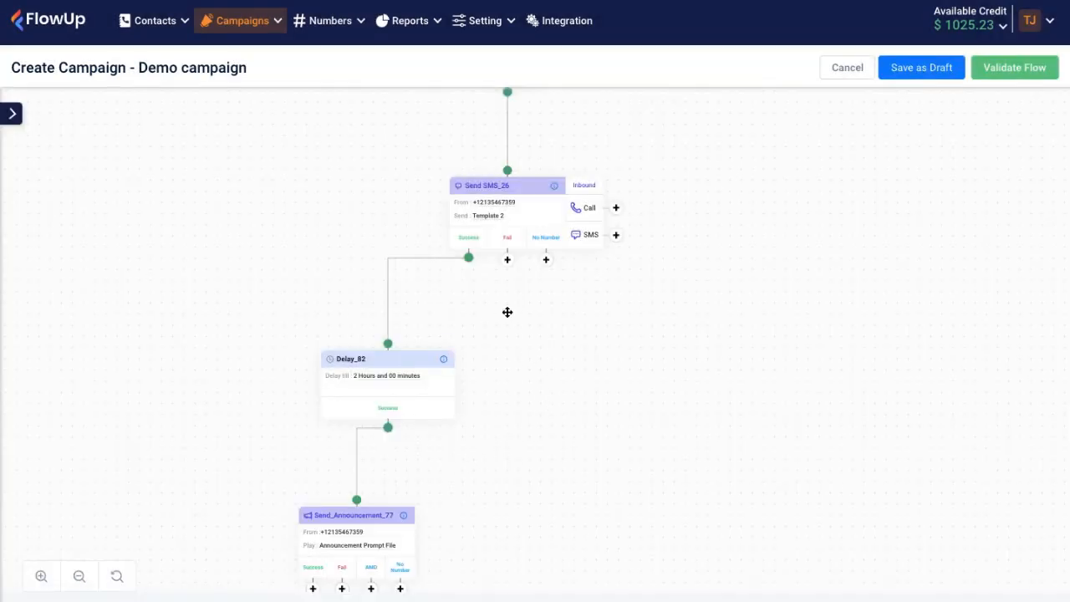
Validate the campaign flow, agree to test its action nodes, and open the test number form of the Send SMS step.
scroll(545, 315, up, 3)
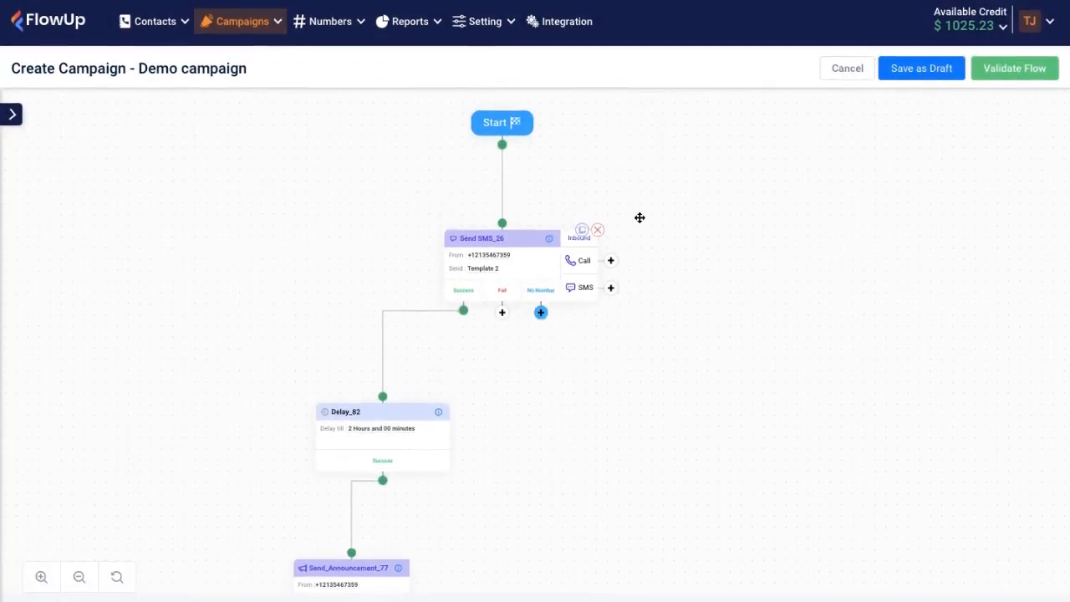
click(1008, 70)
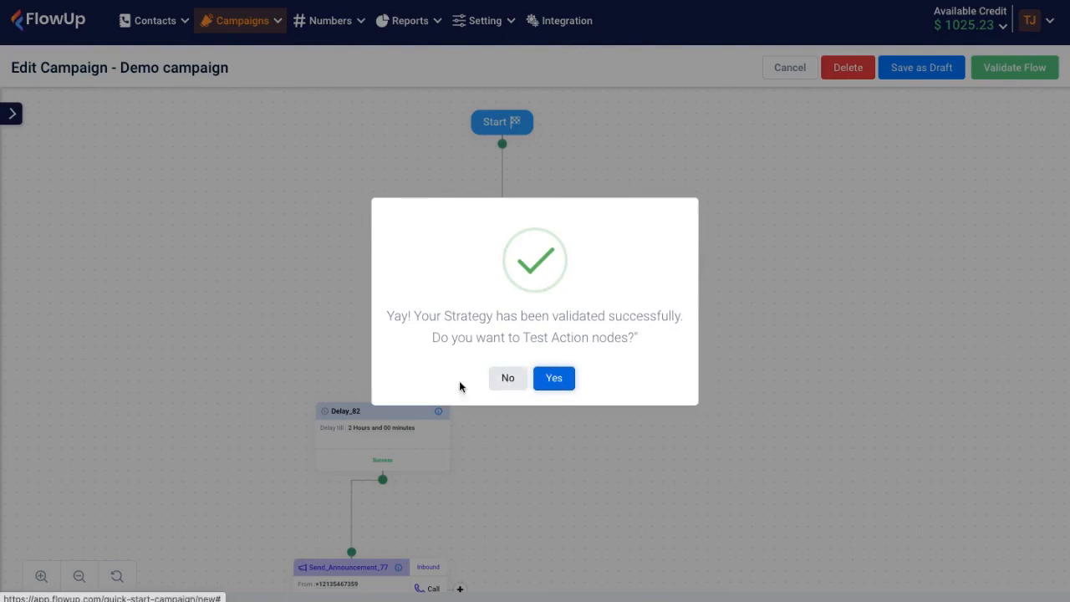
click(553, 381)
click(532, 238)
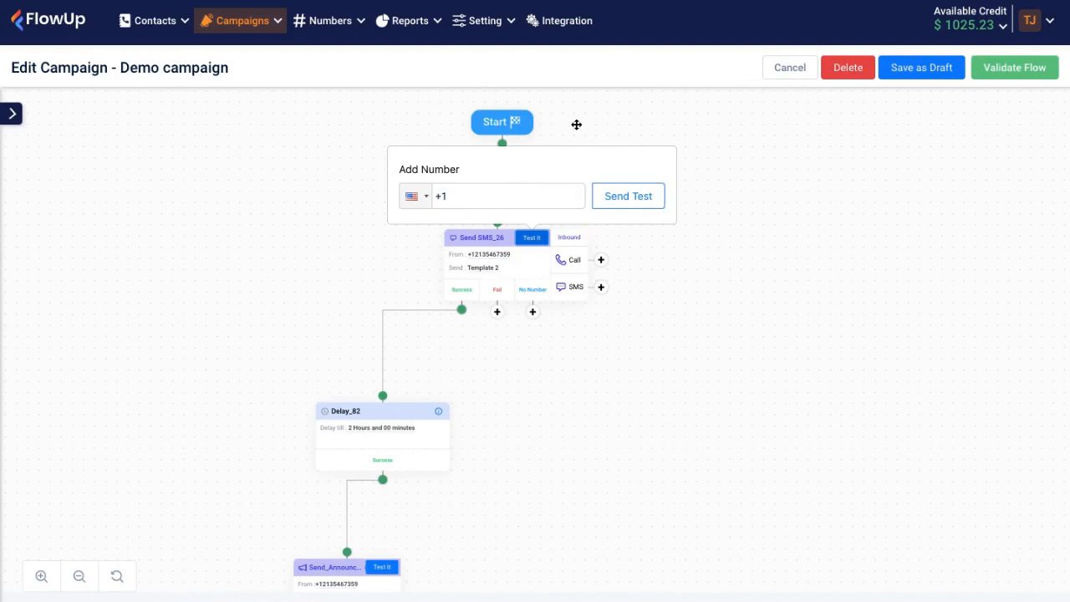
Leave the flow editor and open the list of campaigns.
click(249, 21)
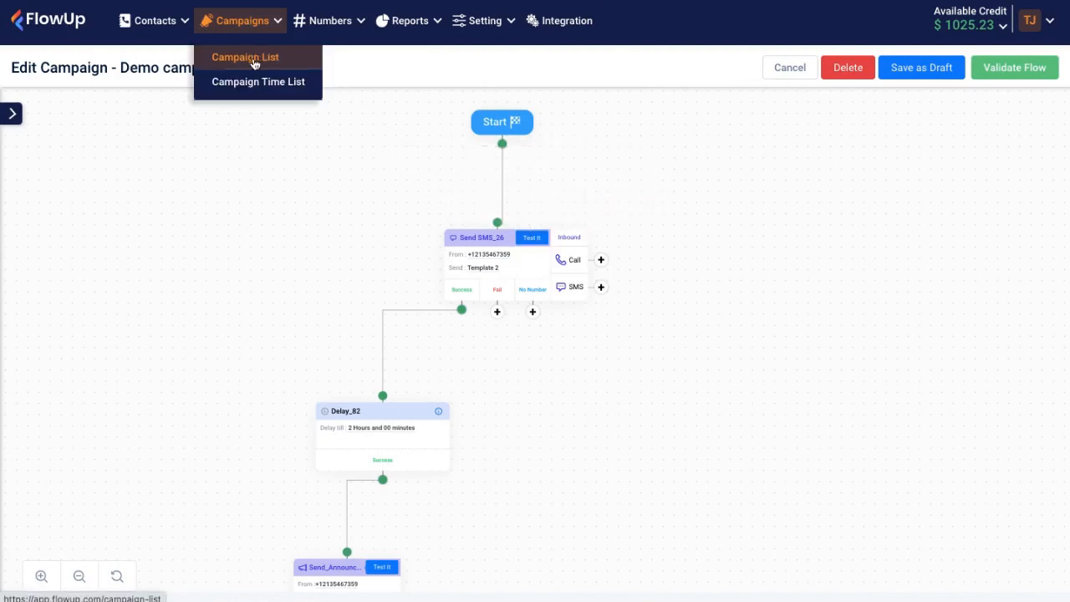
click(254, 58)
click(664, 66)
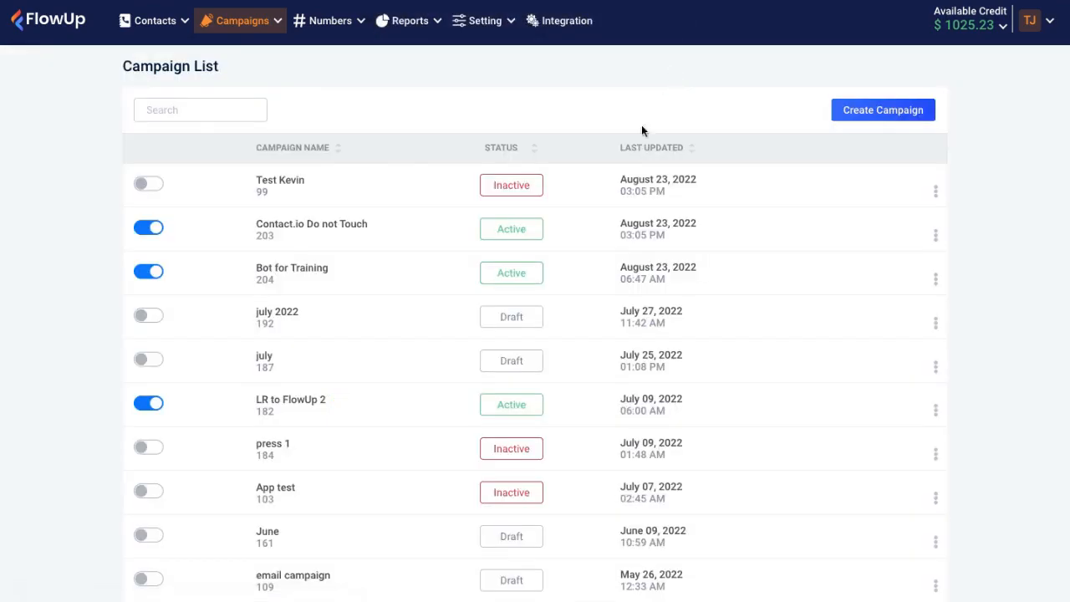